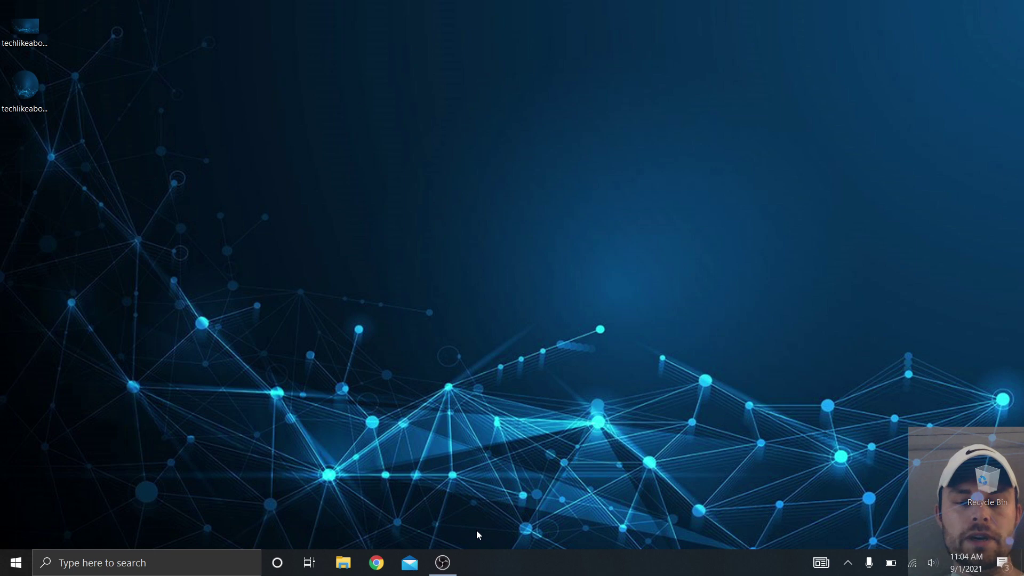
Restore the minimized OBS window, then select and deselect the Display Capture 2 source
left_click(443, 563)
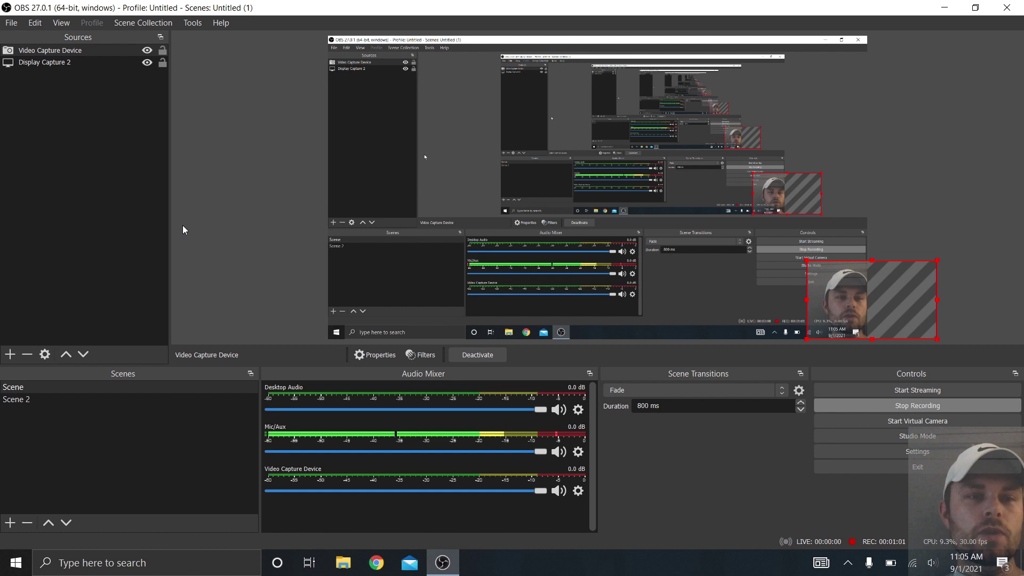
left_click(55, 62)
left_click(146, 199)
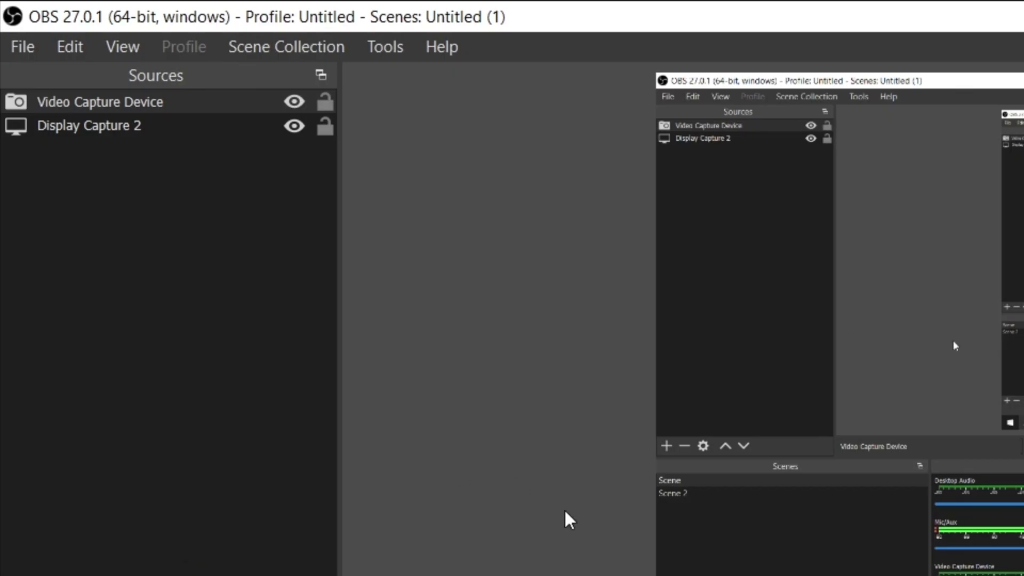
Click in the preview and select the Display Capture 2 source
left_click(718, 395)
left_click(85, 128)
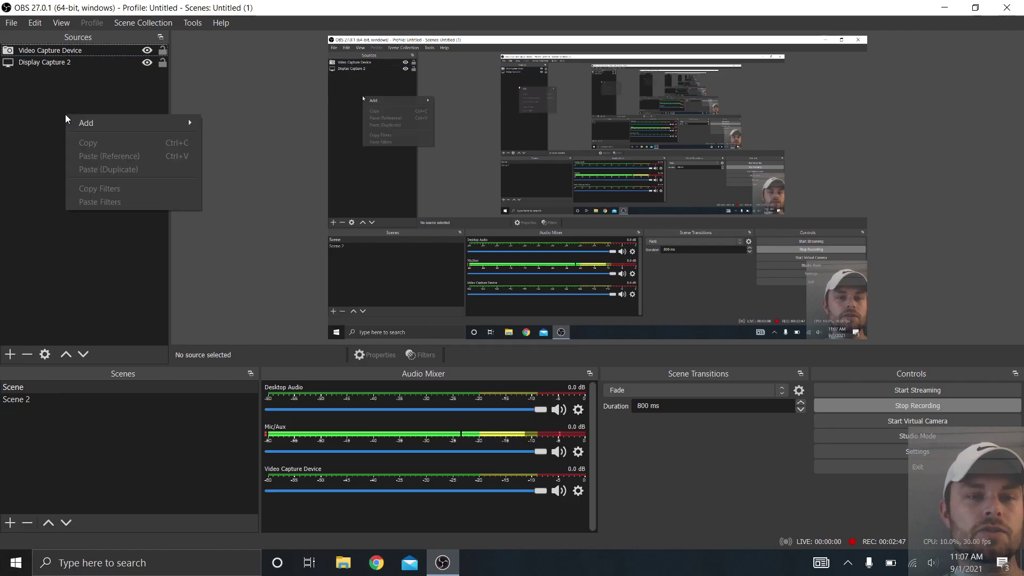
Add a new Display Capture source named 'Display Capture 3'
mouse_move(102, 126)
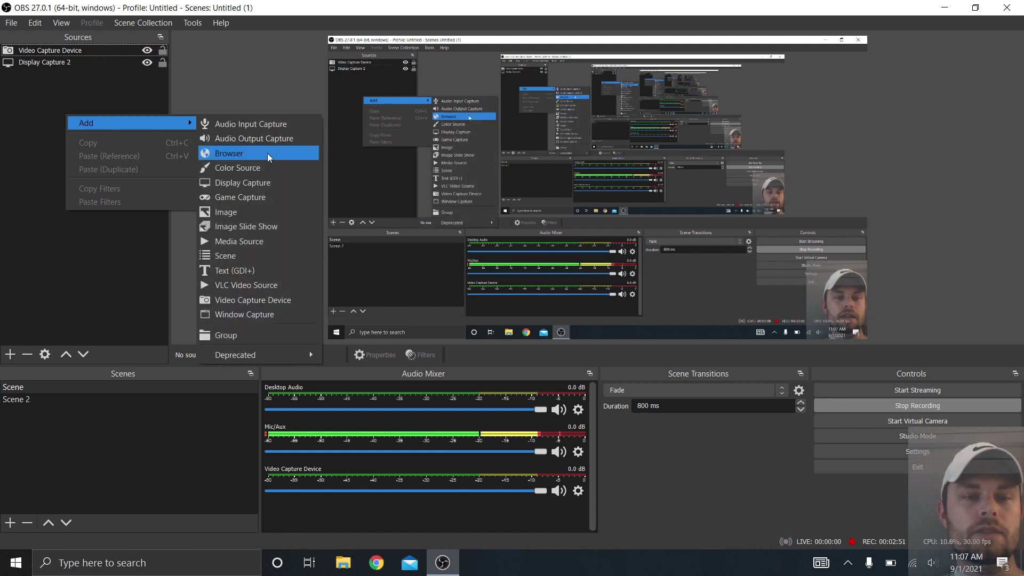
left_click(254, 183)
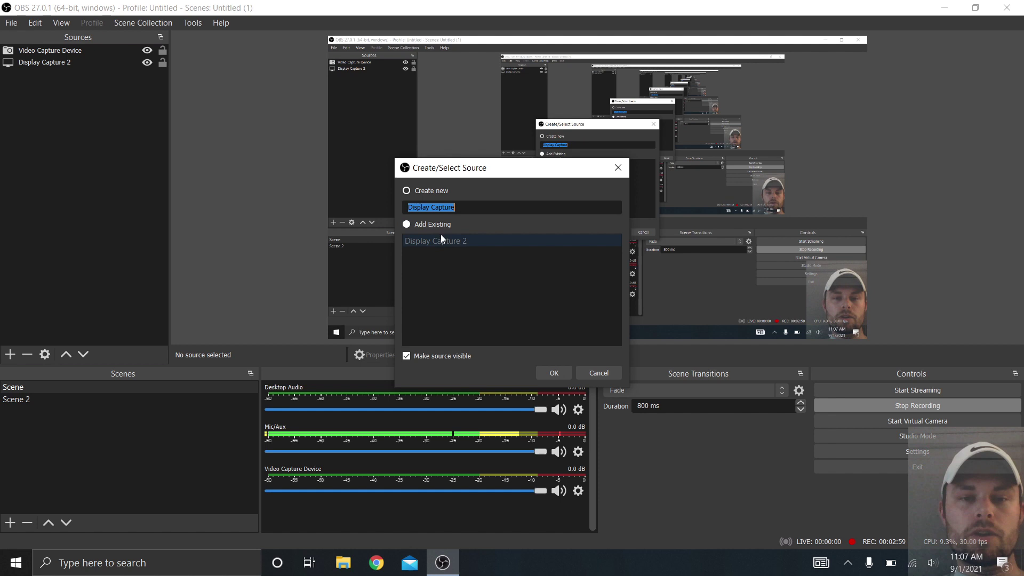
left_click(476, 205)
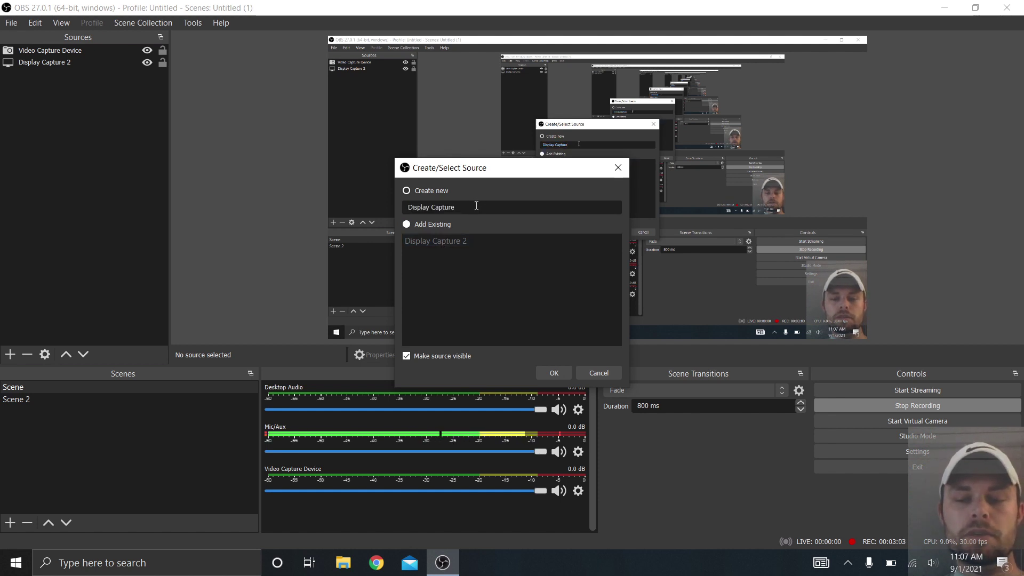
type("3")
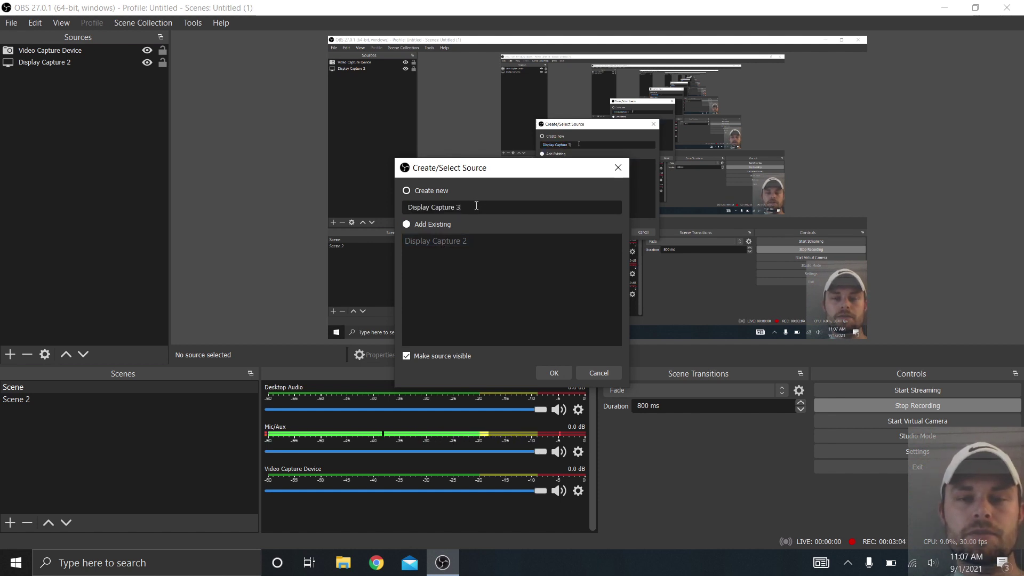
left_click(553, 376)
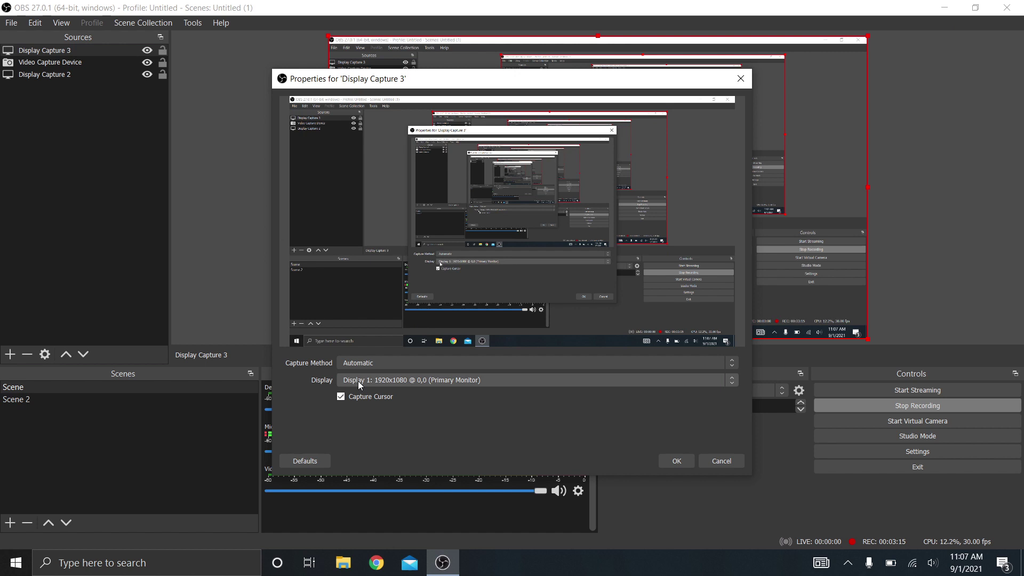
Keep Display Capture 3 on Display 1 with the Automatic capture method and accept its properties
left_click(379, 364)
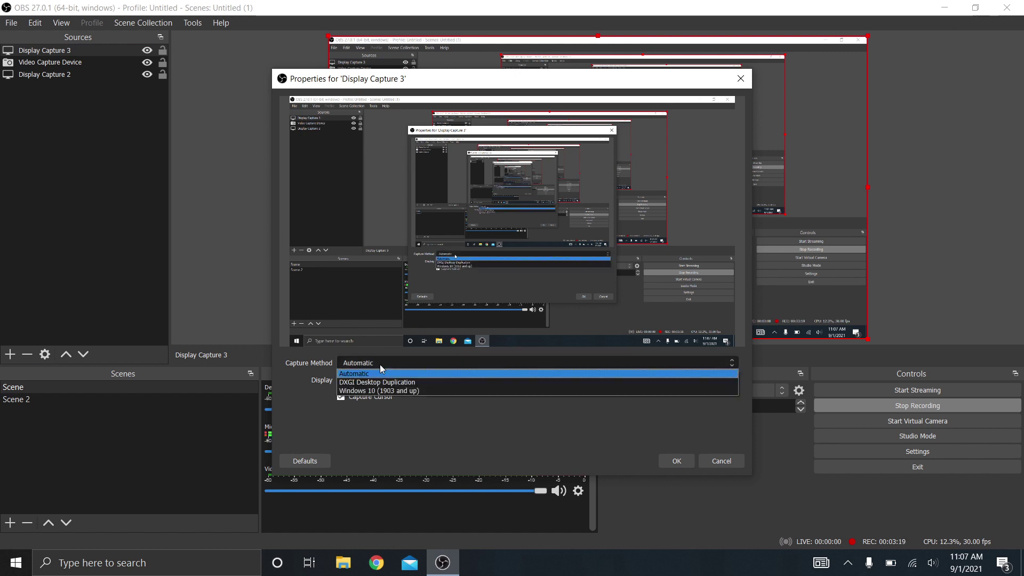
left_click(424, 373)
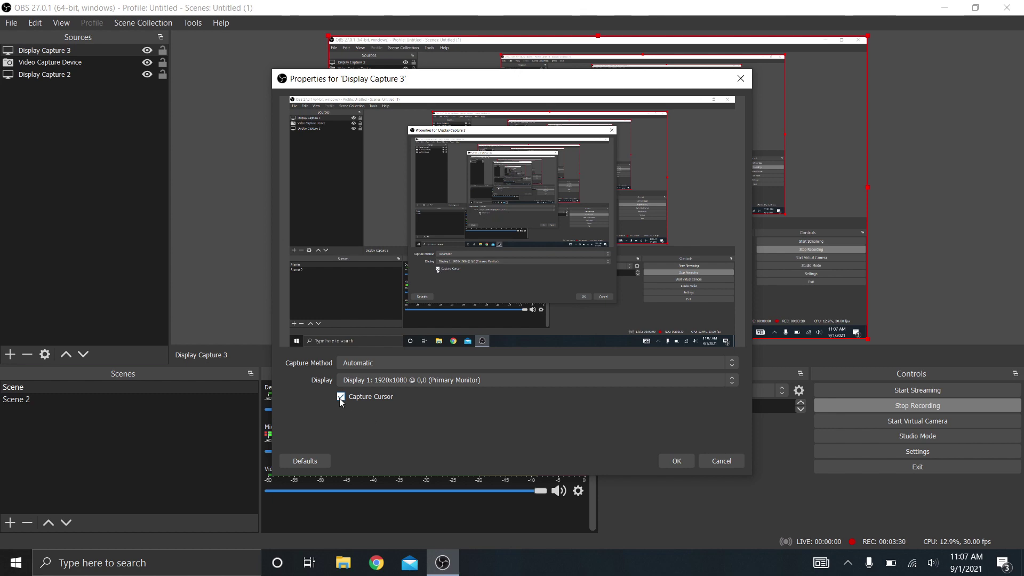
left_click(673, 460)
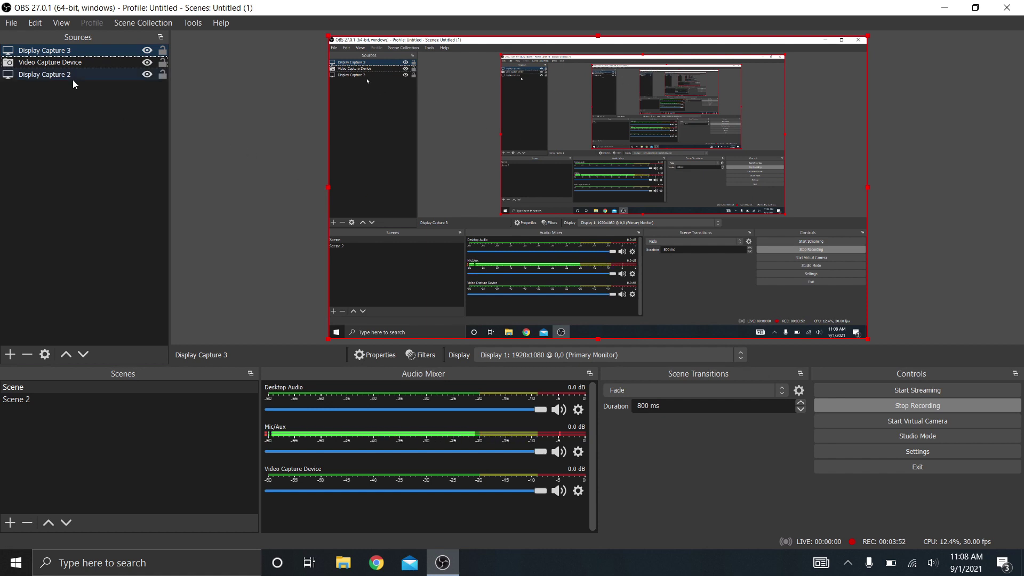
Drag Video Capture Device above Display Capture 3 in the Sources list
left_click(74, 63)
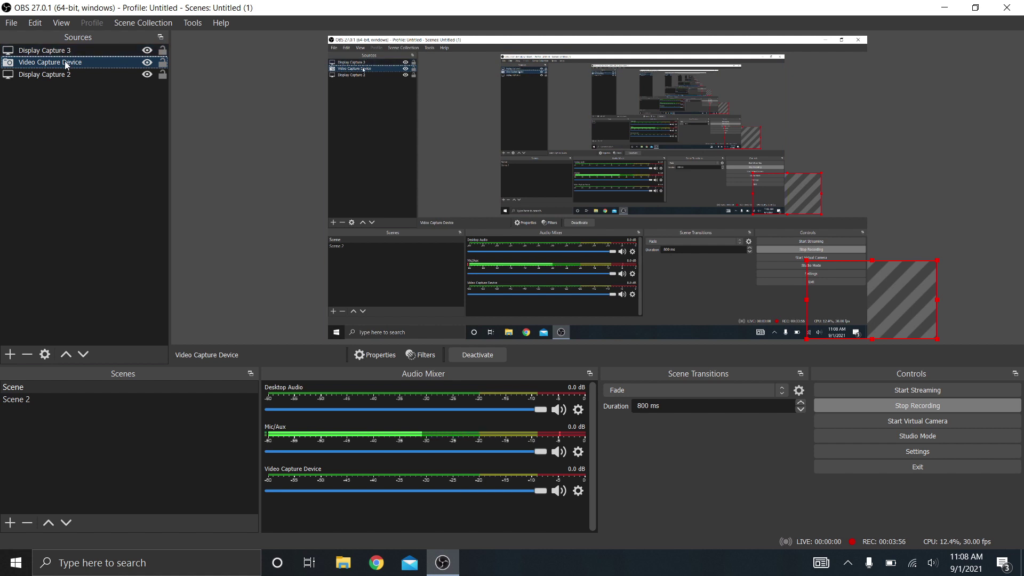
left_click_drag(69, 63, 66, 46)
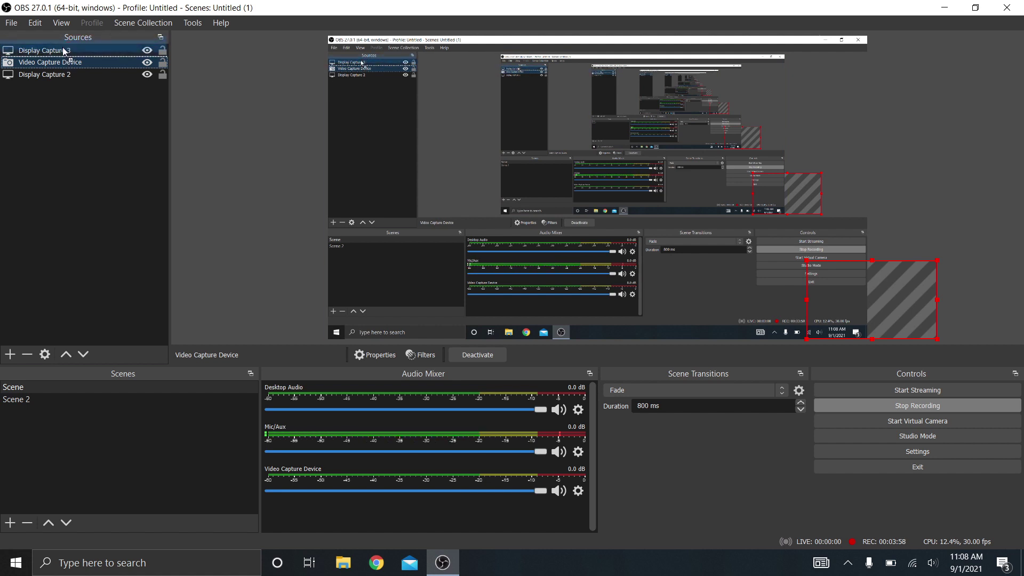
left_click_drag(64, 51, 64, 49)
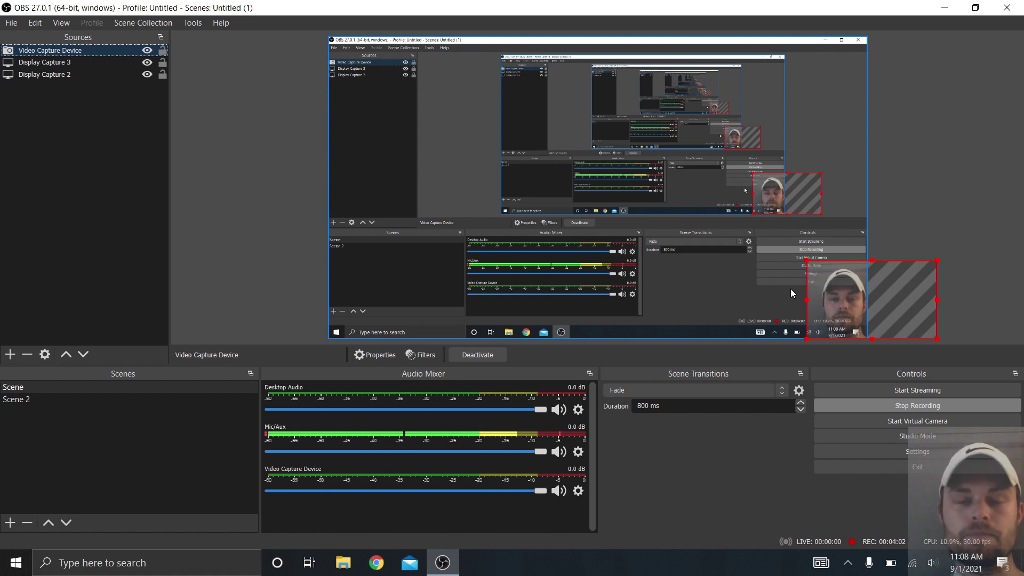
right_click(82, 64)
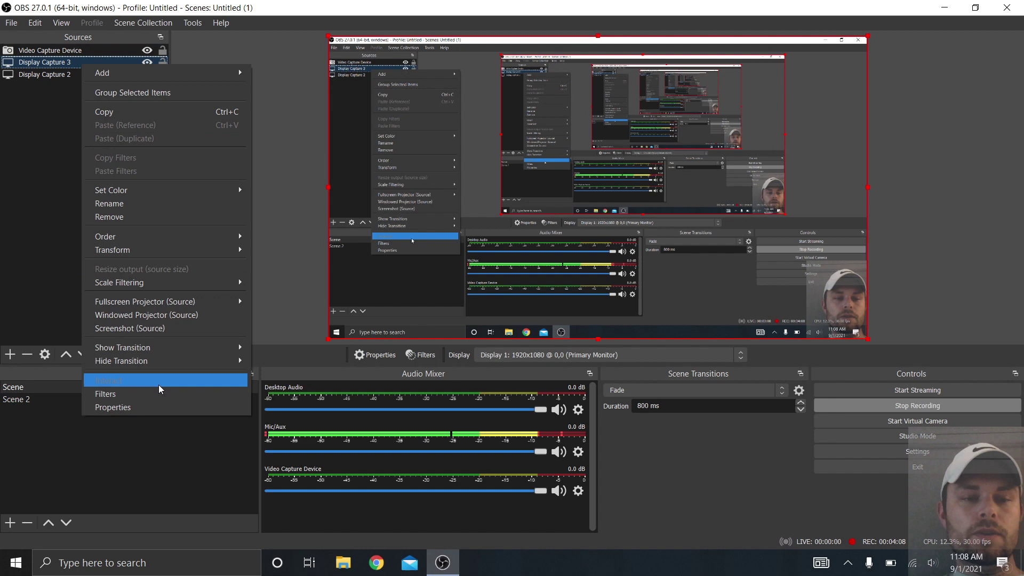
left_click(147, 398)
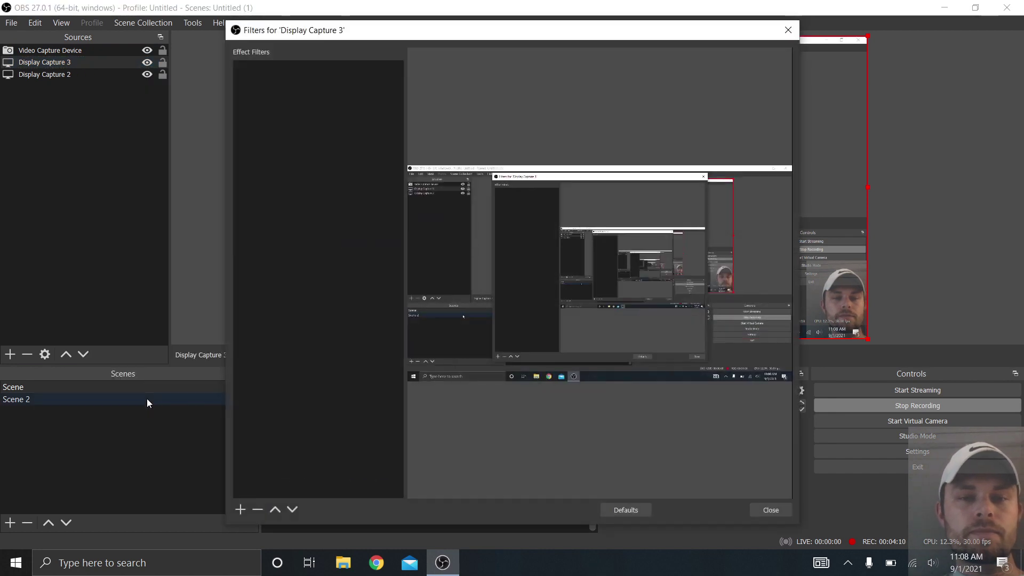
left_click(240, 510)
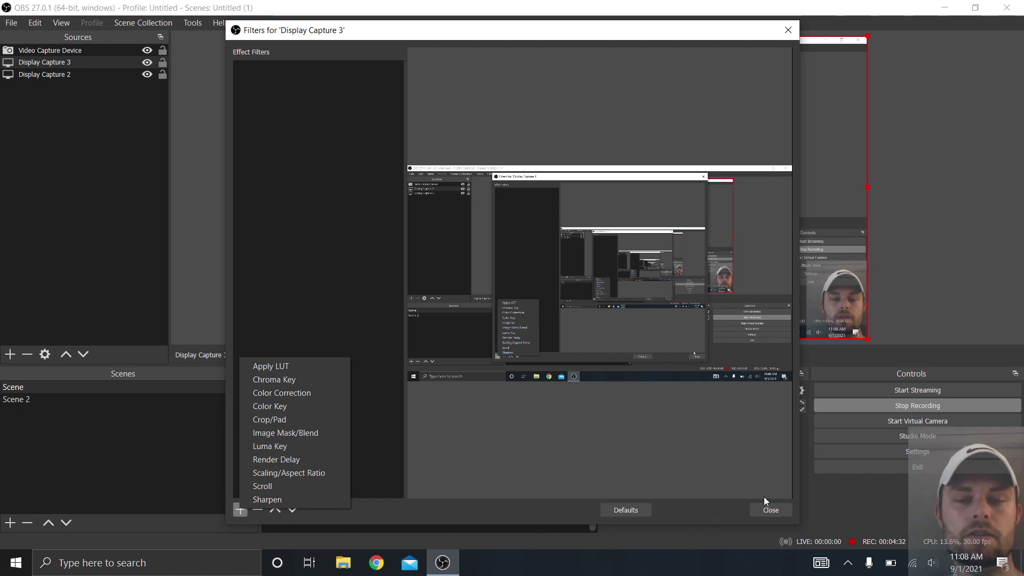
left_click(775, 508)
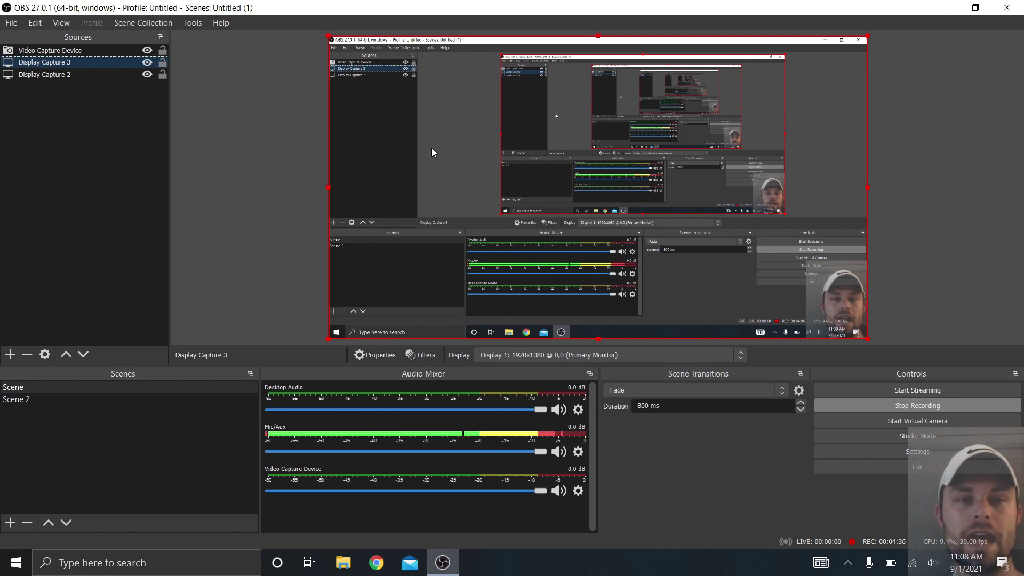
Hide Display Capture 2, shrink and reposition Display Capture 3, and move the webcam beside it
left_click(145, 74)
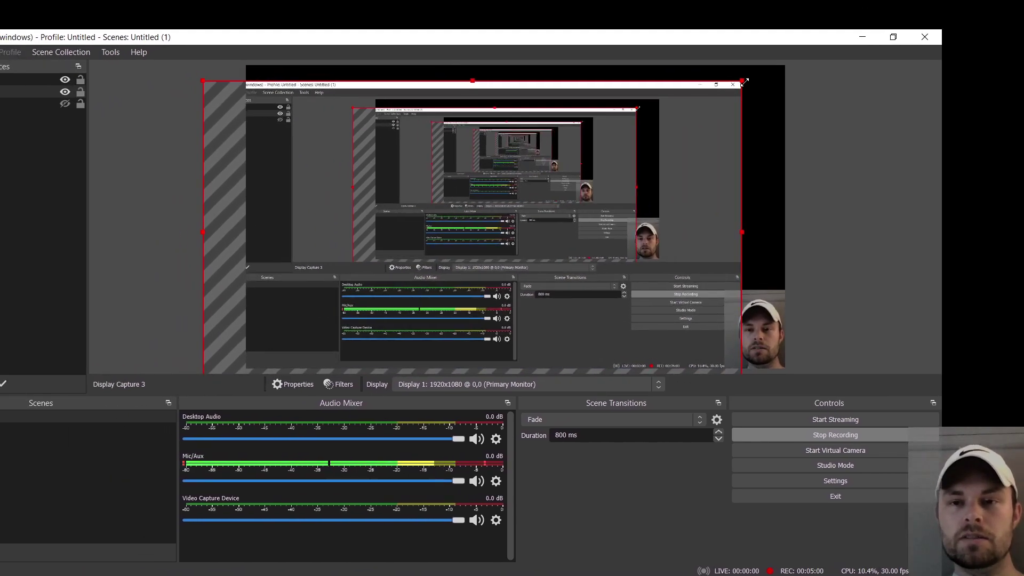
left_click_drag(742, 80, 707, 110)
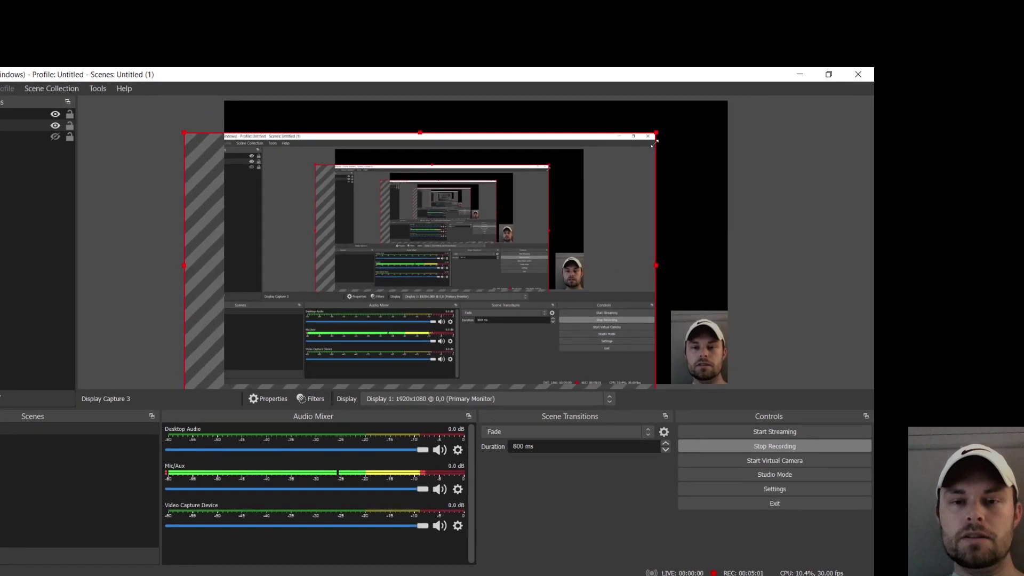
left_click_drag(654, 143, 414, 321)
left_click_drag(292, 361, 336, 308)
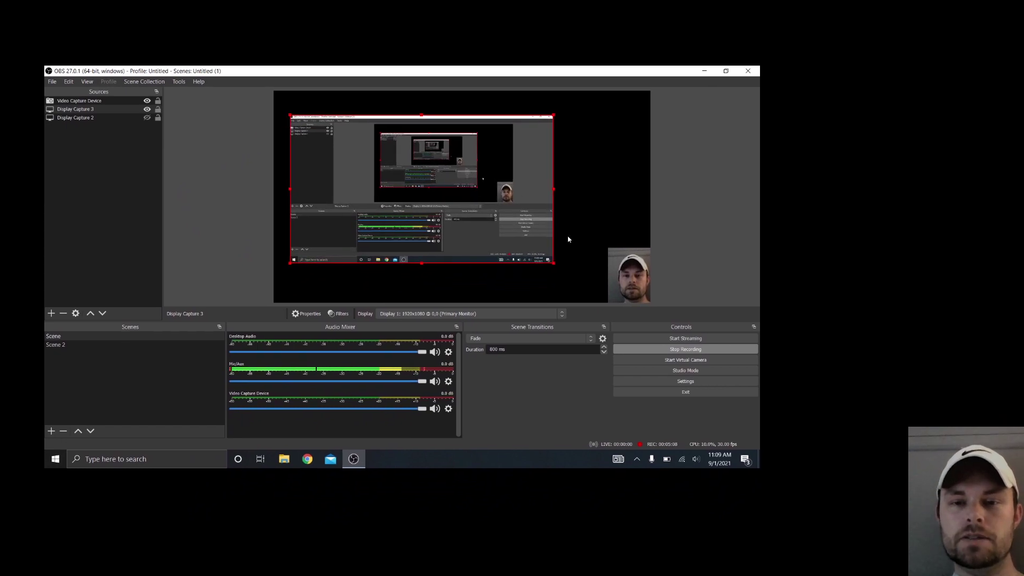
left_click_drag(627, 272, 617, 195)
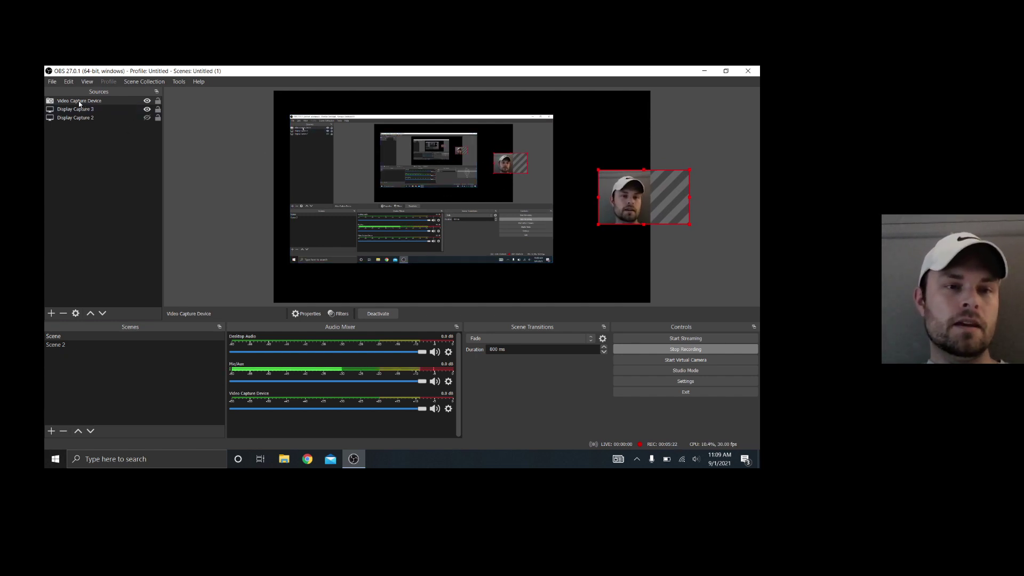
Add a Video Capture Device source and drag the webcam into the canvas's bottom-right corner
right_click(81, 136)
mouse_move(95, 140)
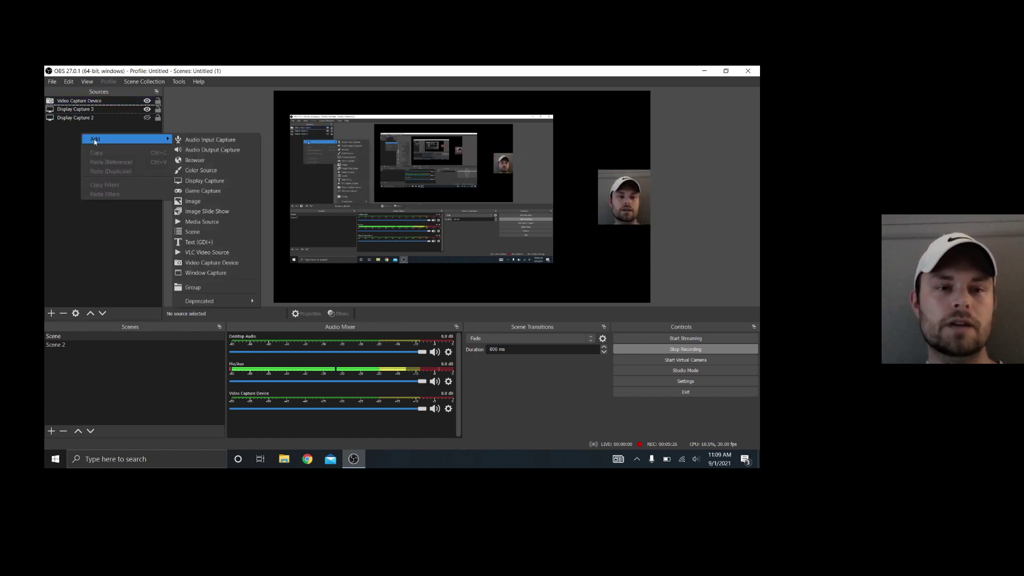
left_click(215, 262)
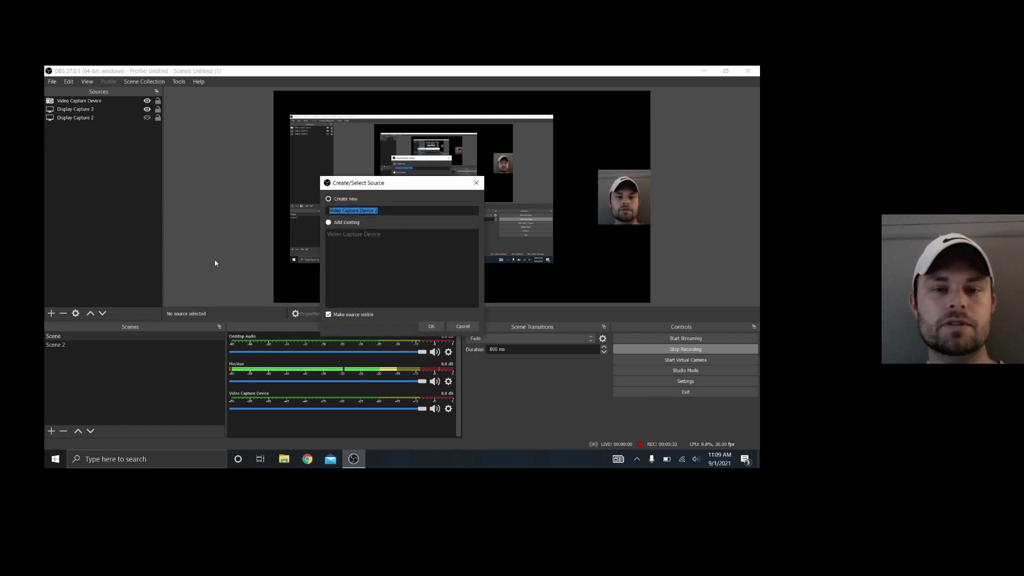
left_click(440, 328)
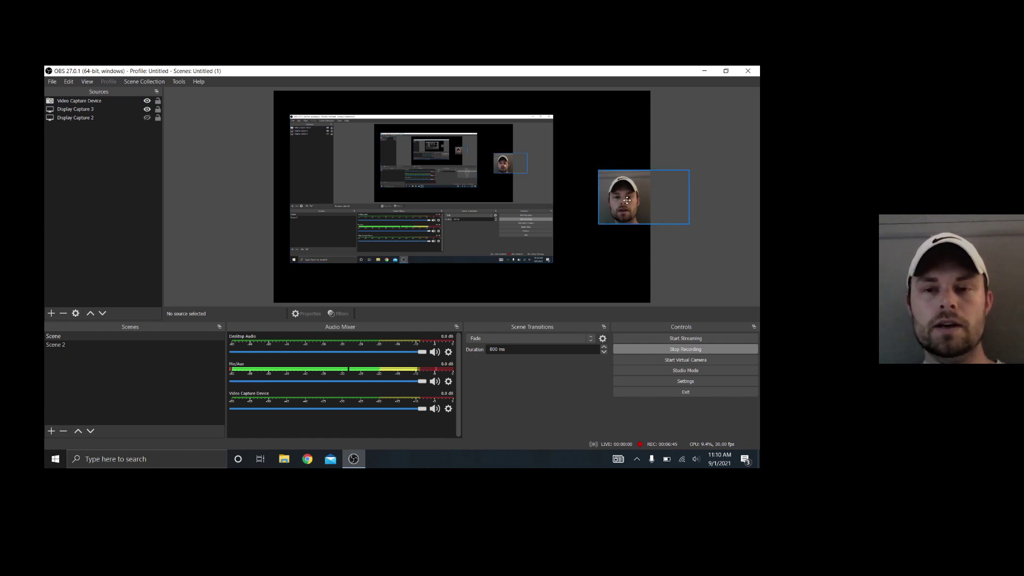
left_click_drag(629, 204, 638, 282)
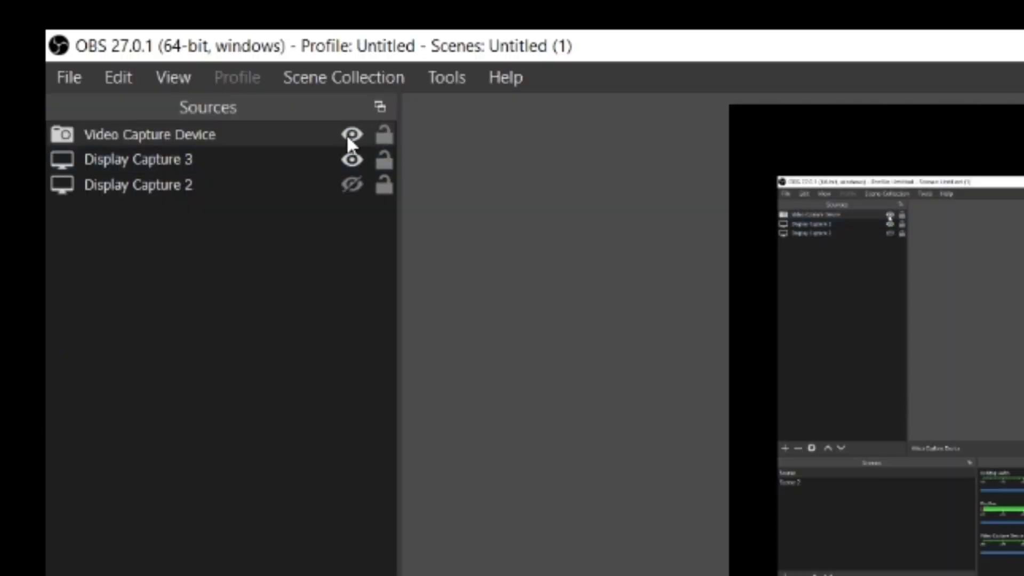
left_click(358, 160)
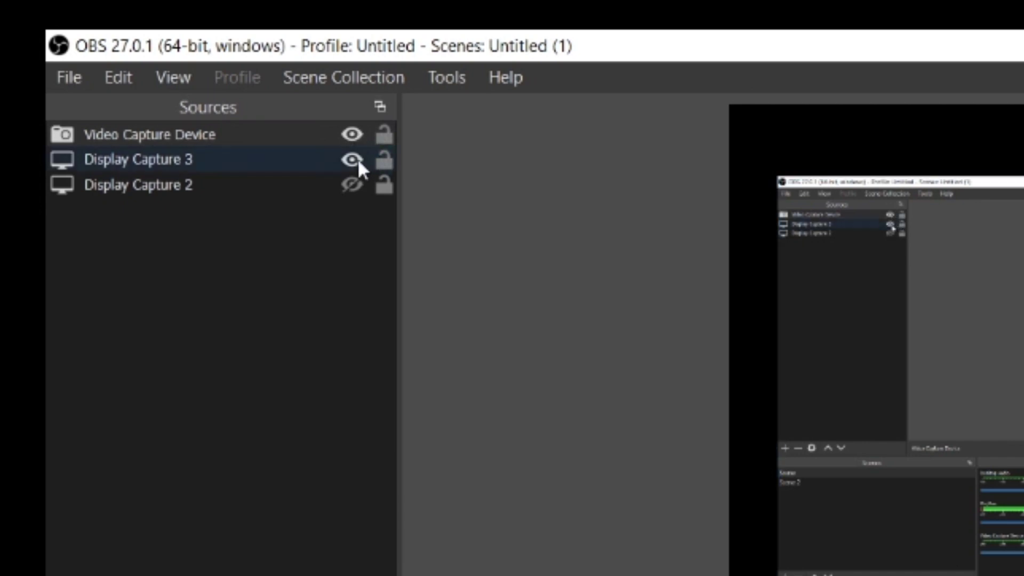
left_click(356, 178)
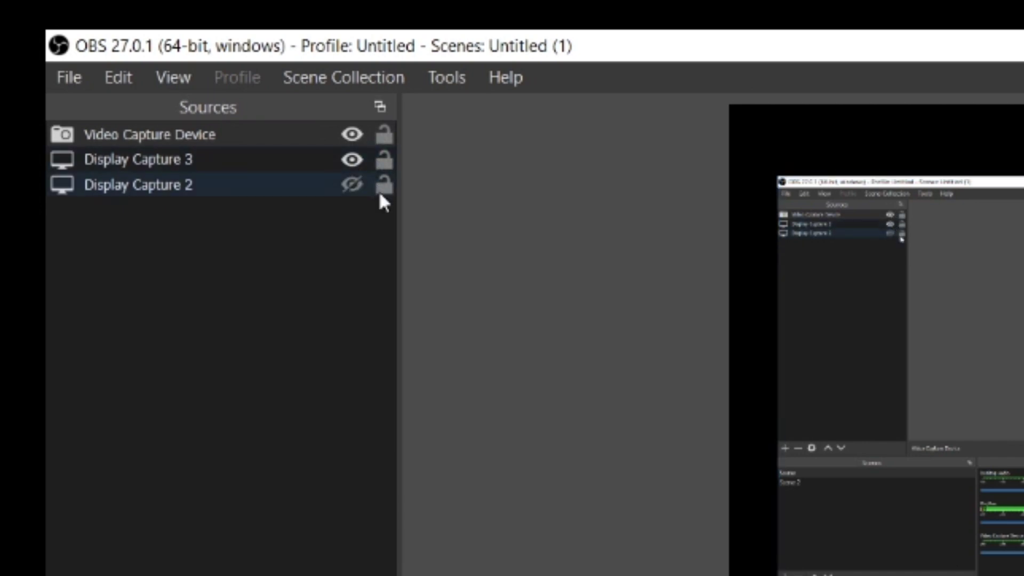
left_click(1011, 356)
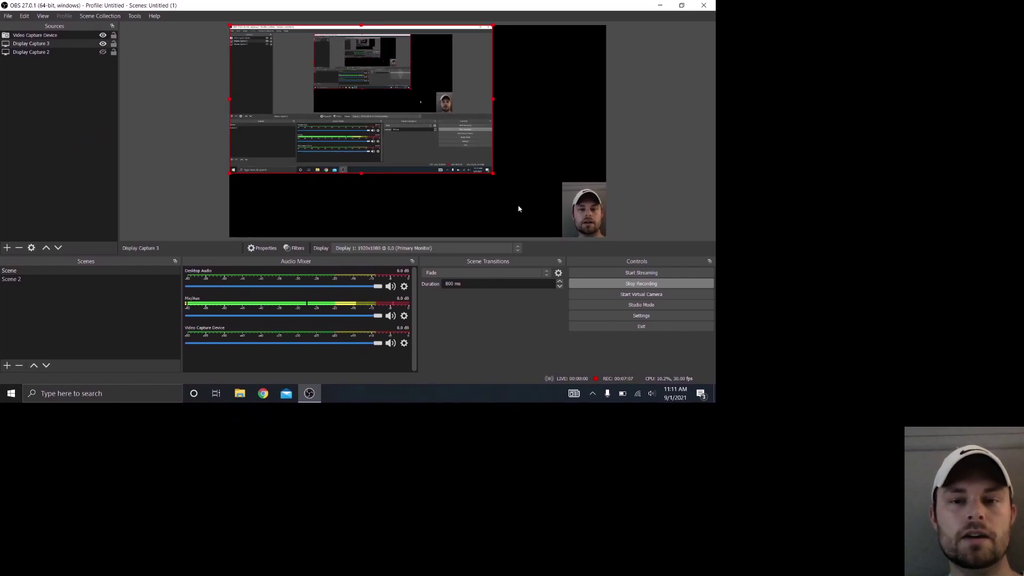
left_click(496, 174)
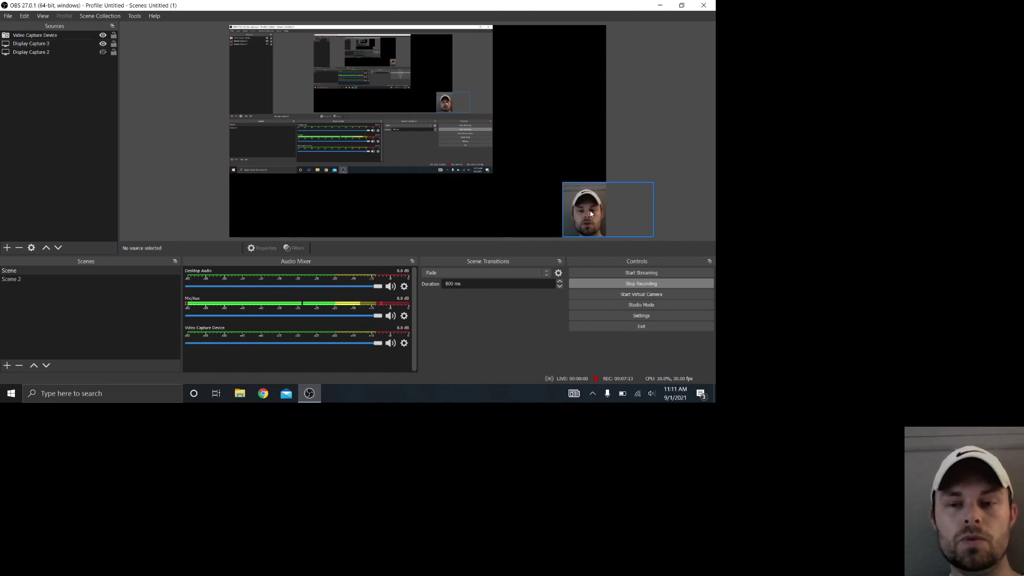
left_click(462, 162)
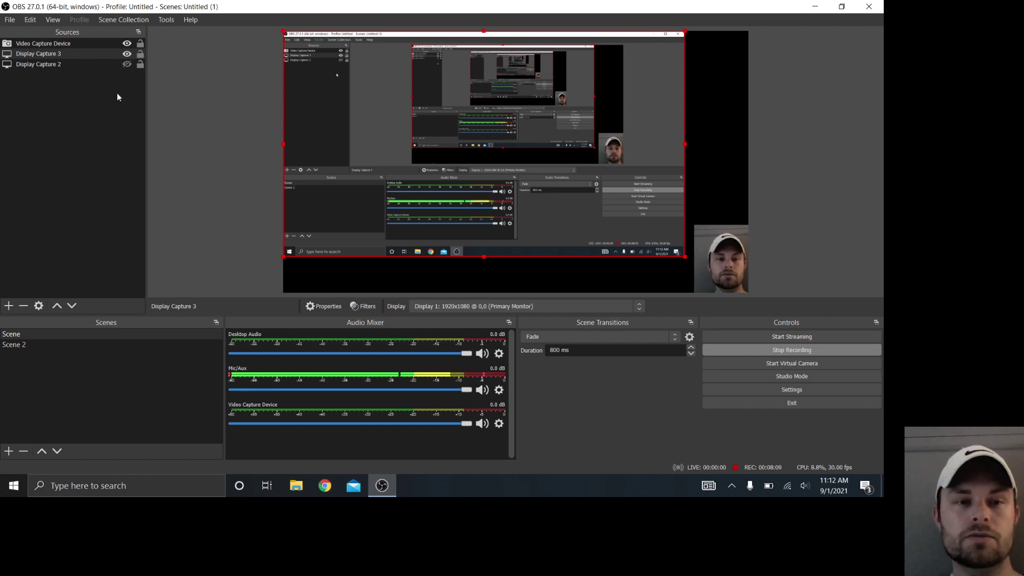
Open the Video Capture Device filters, move the window aside, and select the Color Key filter
right_click(49, 45)
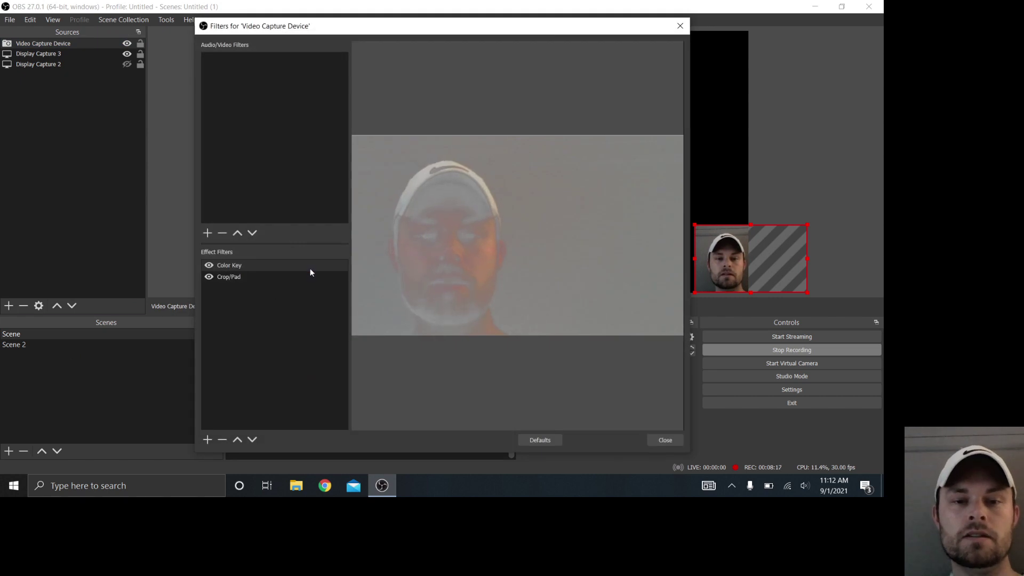
left_click_drag(375, 31, 246, 33)
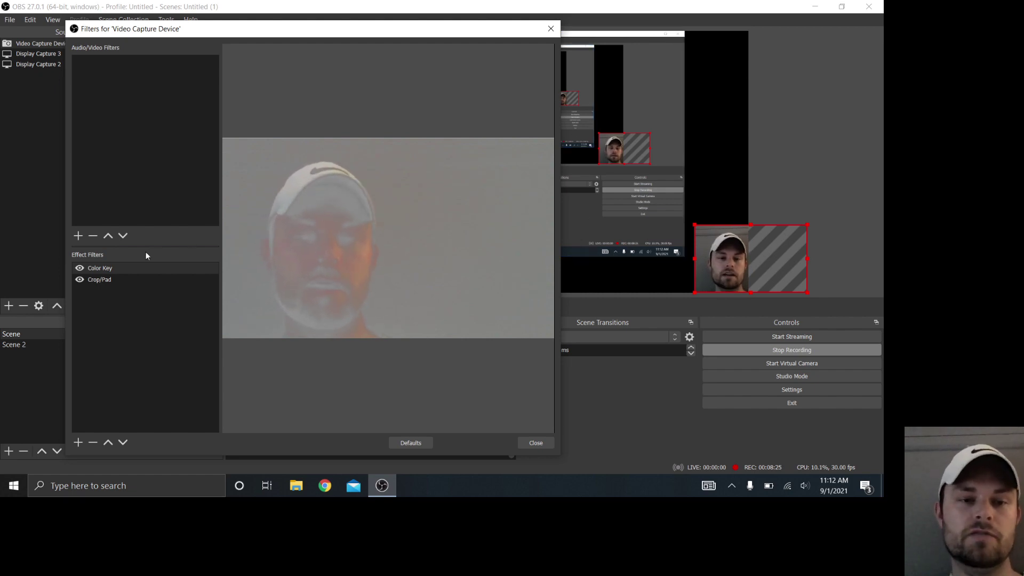
left_click(101, 268)
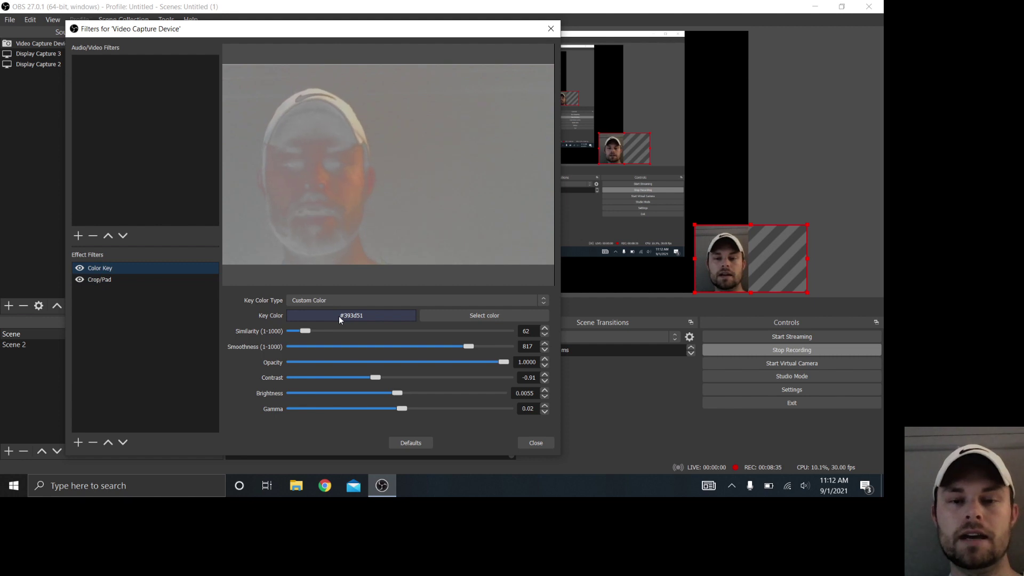
Change the Color Key key colour to #464b64 (Val 100) in the colour picker
left_click(465, 316)
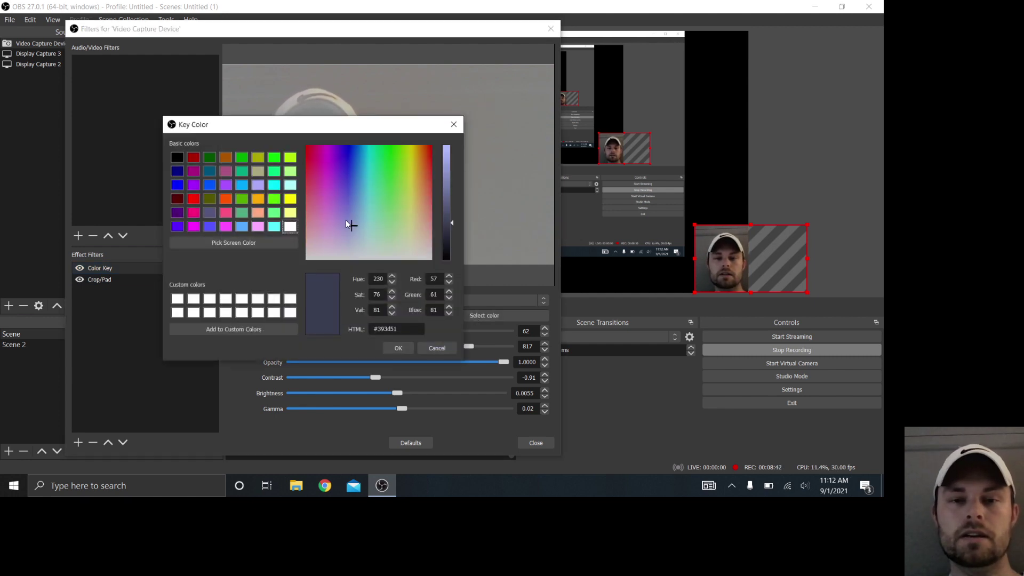
left_click(447, 214)
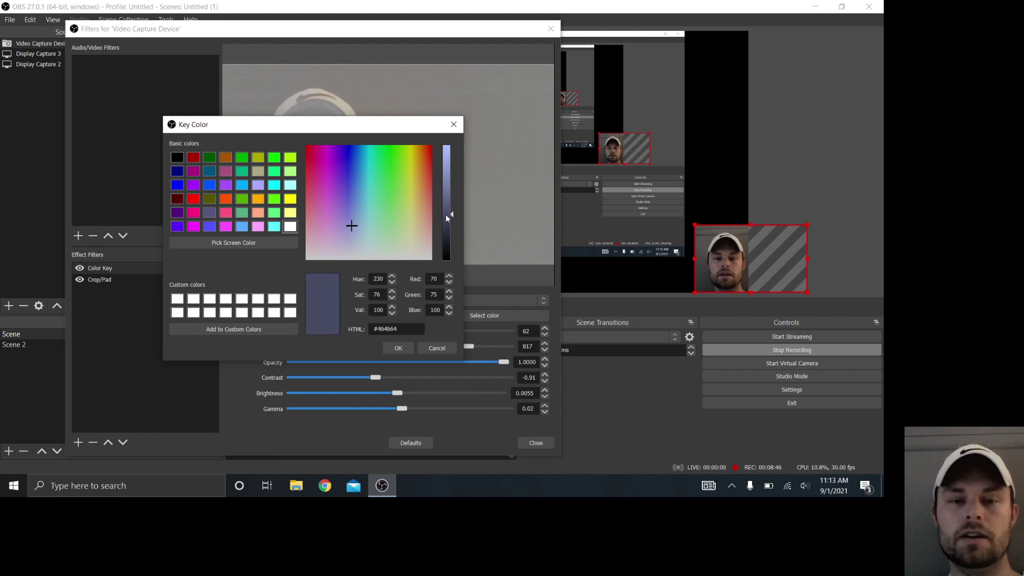
left_click(398, 348)
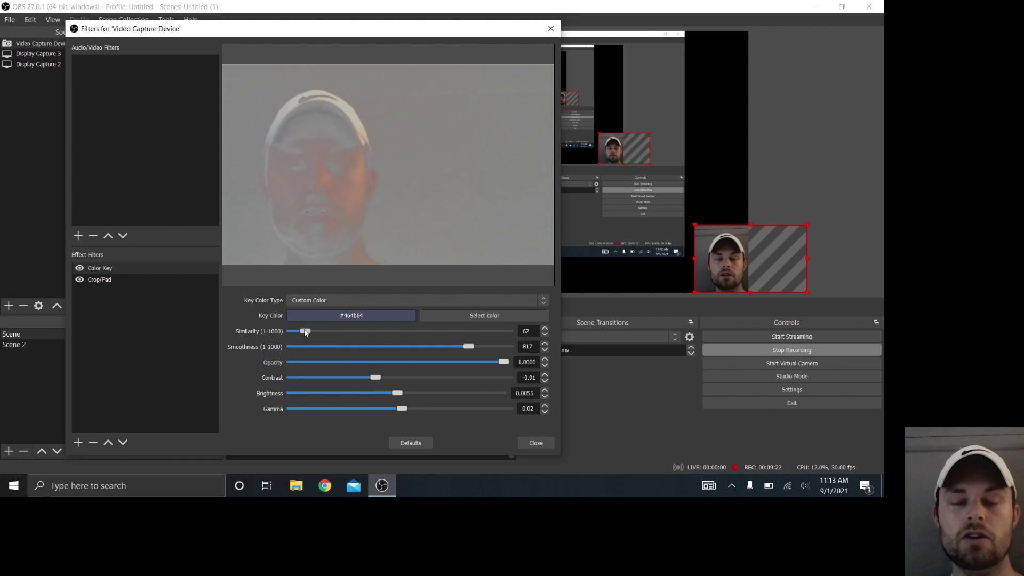
Set the Color Key similarity to 540 and close the Filters window
left_click_drag(306, 332, 410, 331)
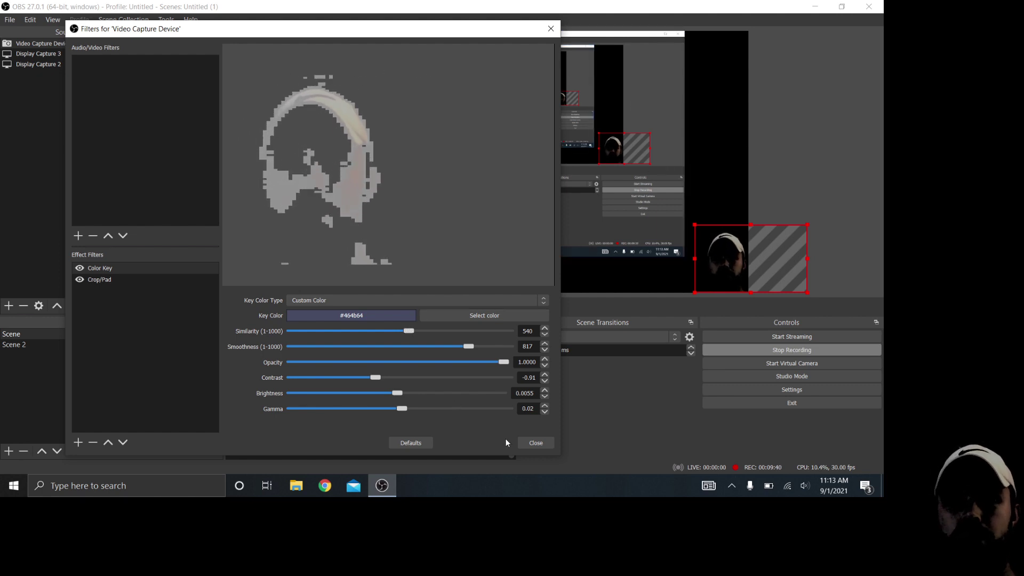
left_click(538, 443)
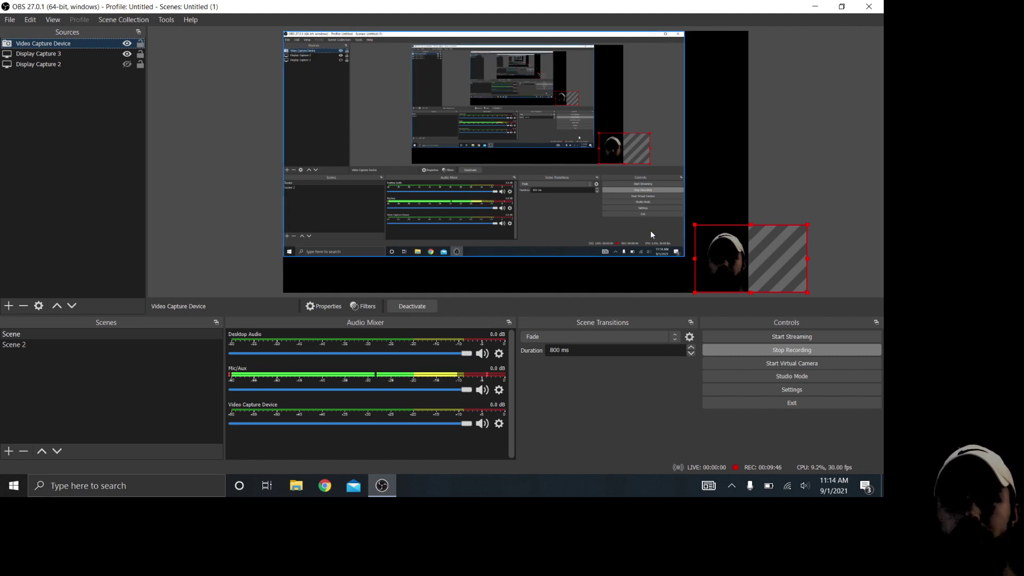
Reopen the Video Capture Device filters on Color Key, keeping the custom key colour #464b64
left_click(581, 223)
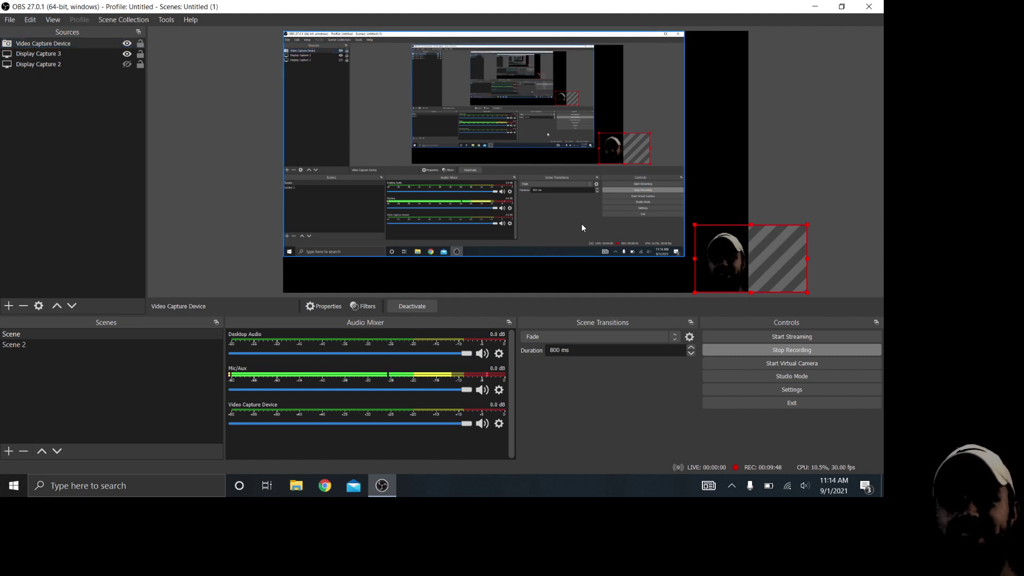
left_click(40, 43)
right_click(39, 43)
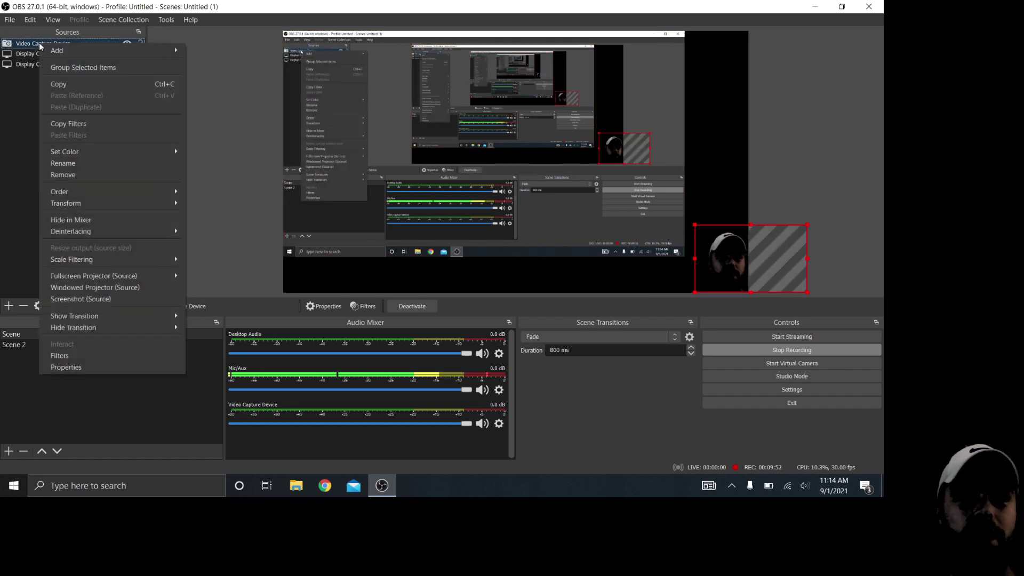
left_click(94, 355)
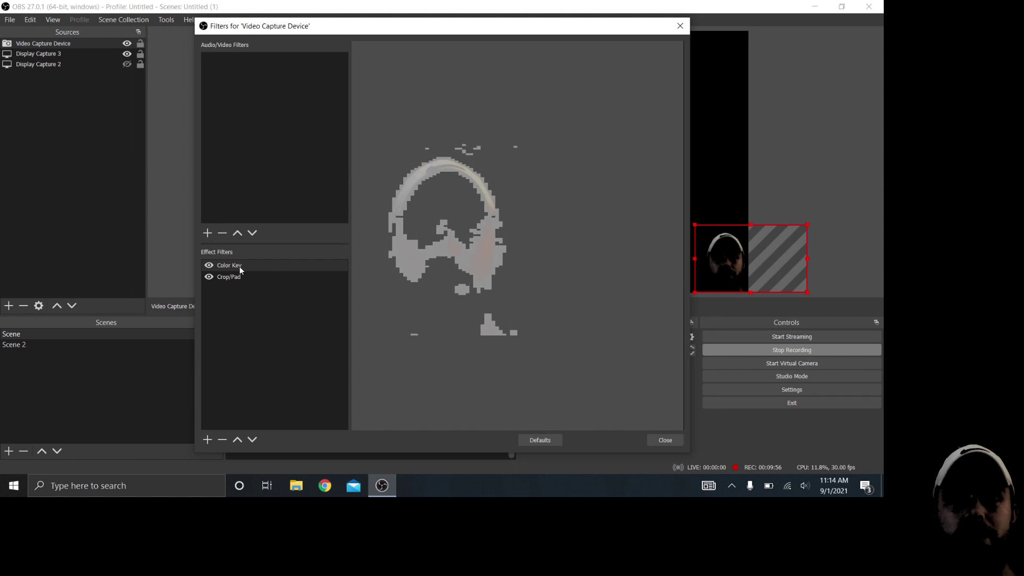
left_click(240, 268)
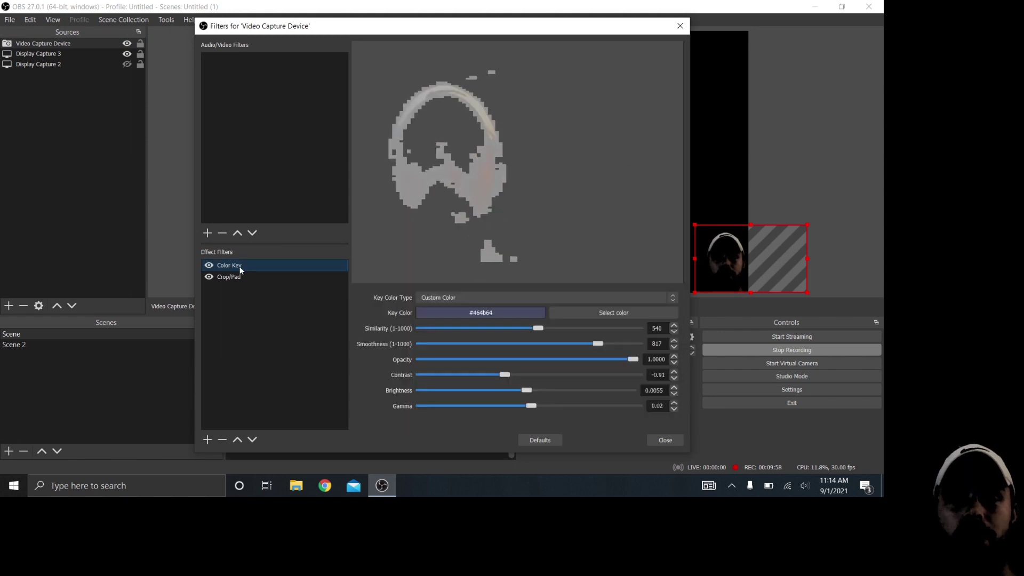
left_click(484, 299)
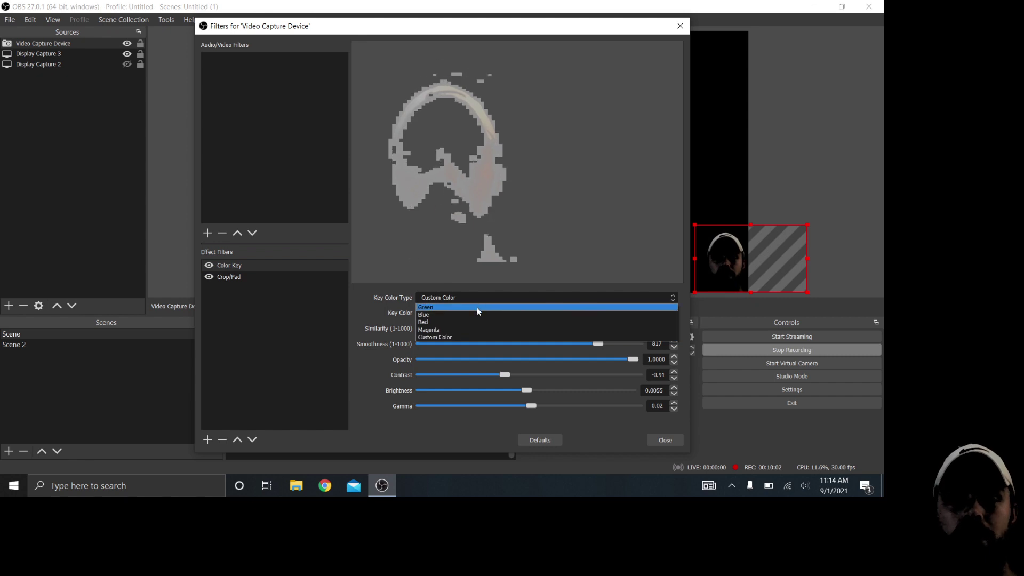
left_click(362, 314)
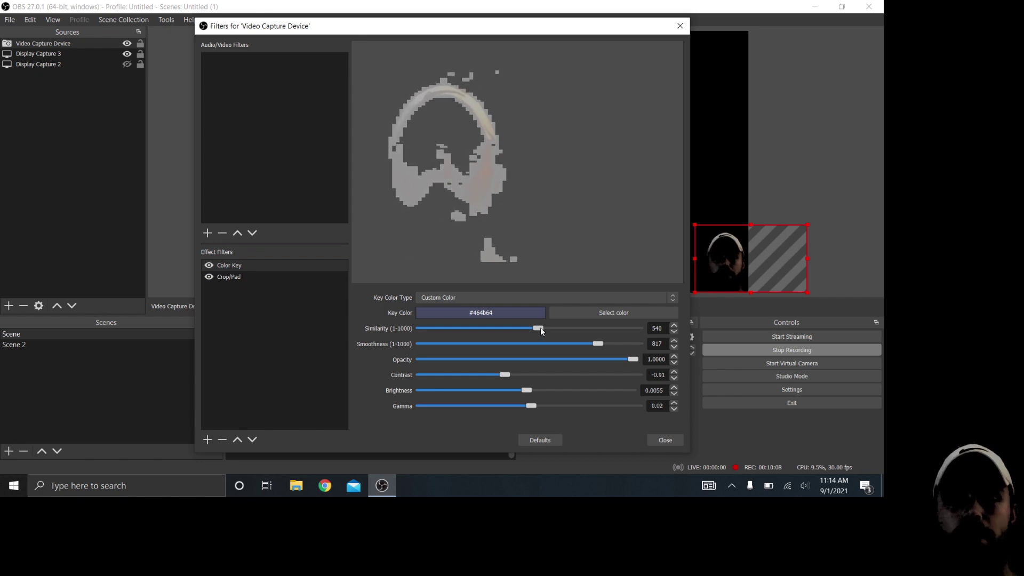
Set Color Key similarity to 227 and smoothness to 857, then review the Crop/Pad values
left_click_drag(540, 327, 472, 325)
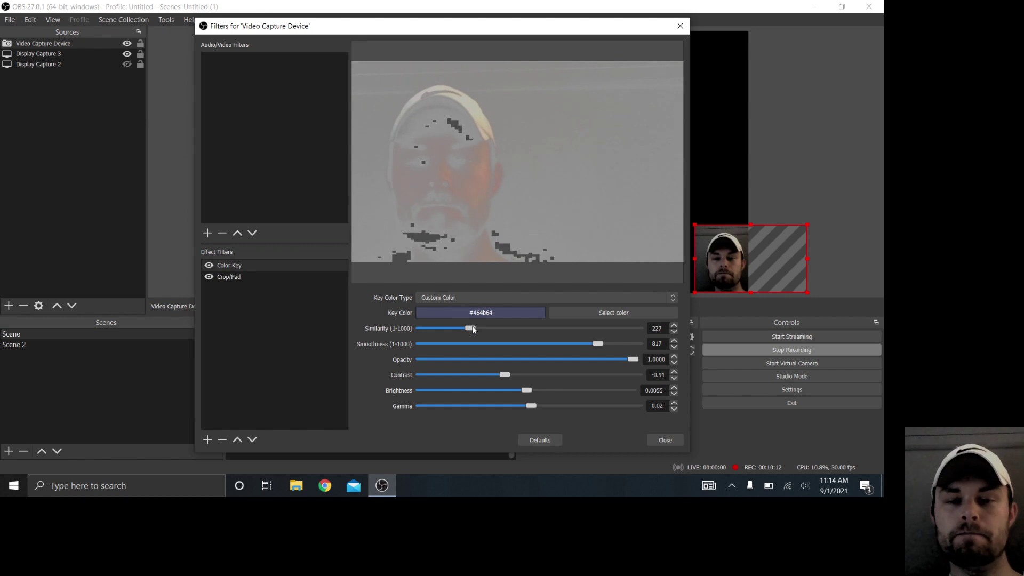
mouse_move(600, 344)
left_mouse_down()
mouse_move(647, 342)
mouse_move(514, 327)
mouse_move(396, 338)
mouse_move(606, 326)
left_mouse_up()
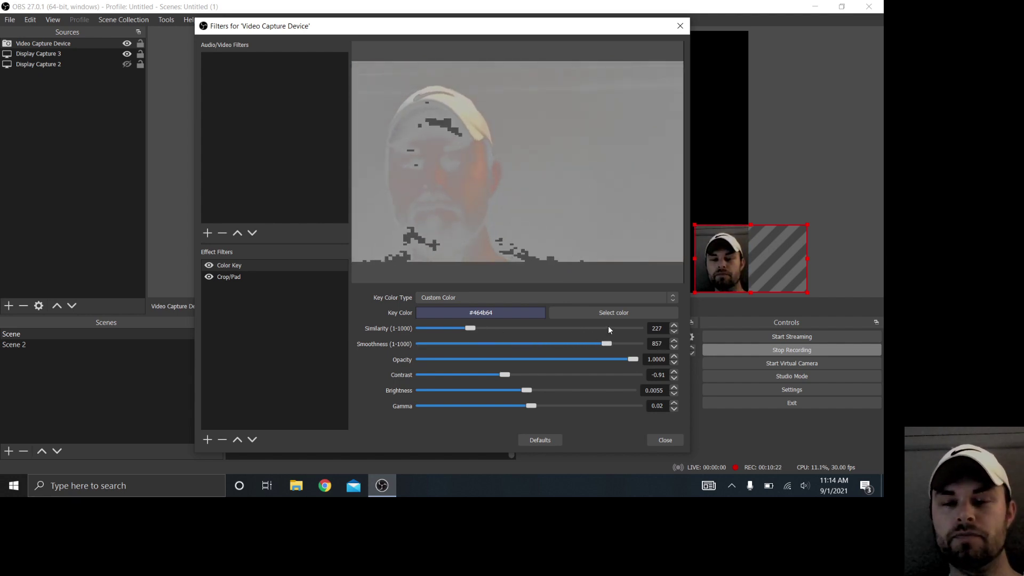
left_click(296, 277)
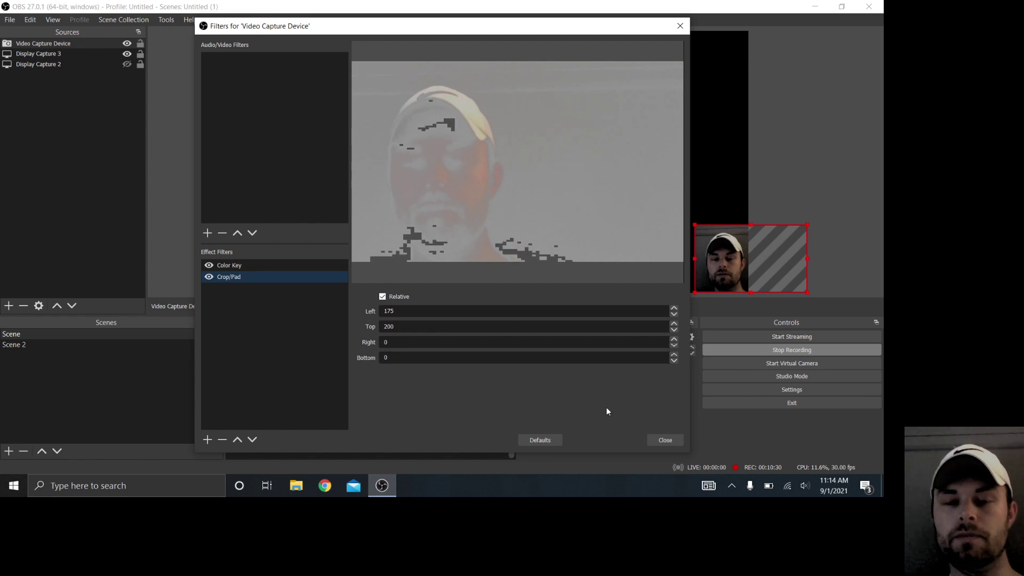
left_click(666, 440)
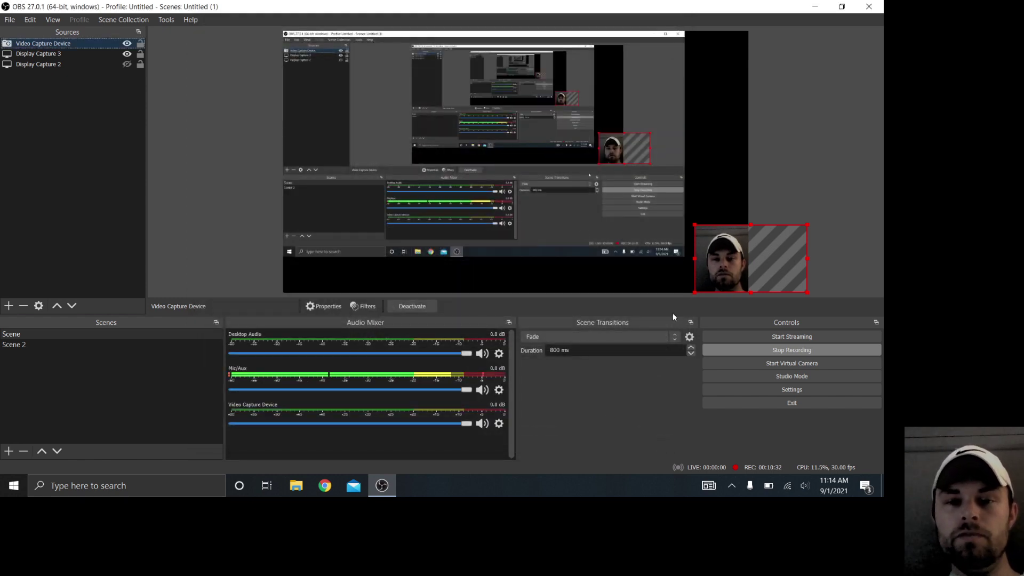